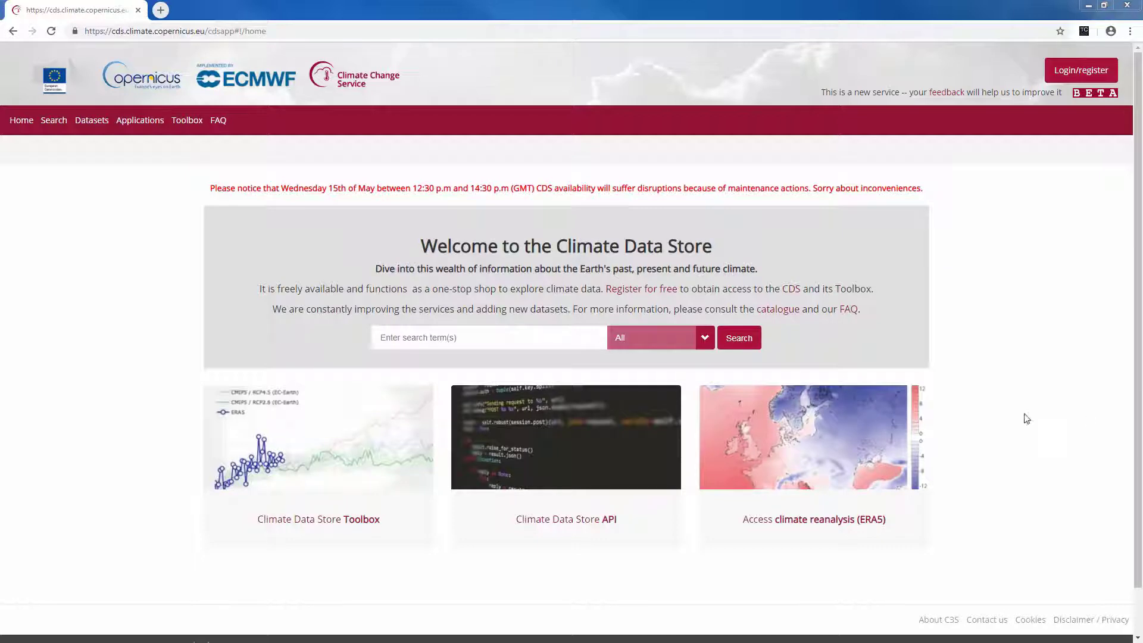
- Open the download form of the 'CMIP5 daily data on pressure levels' dataset from Datasets
left_click(84, 120)
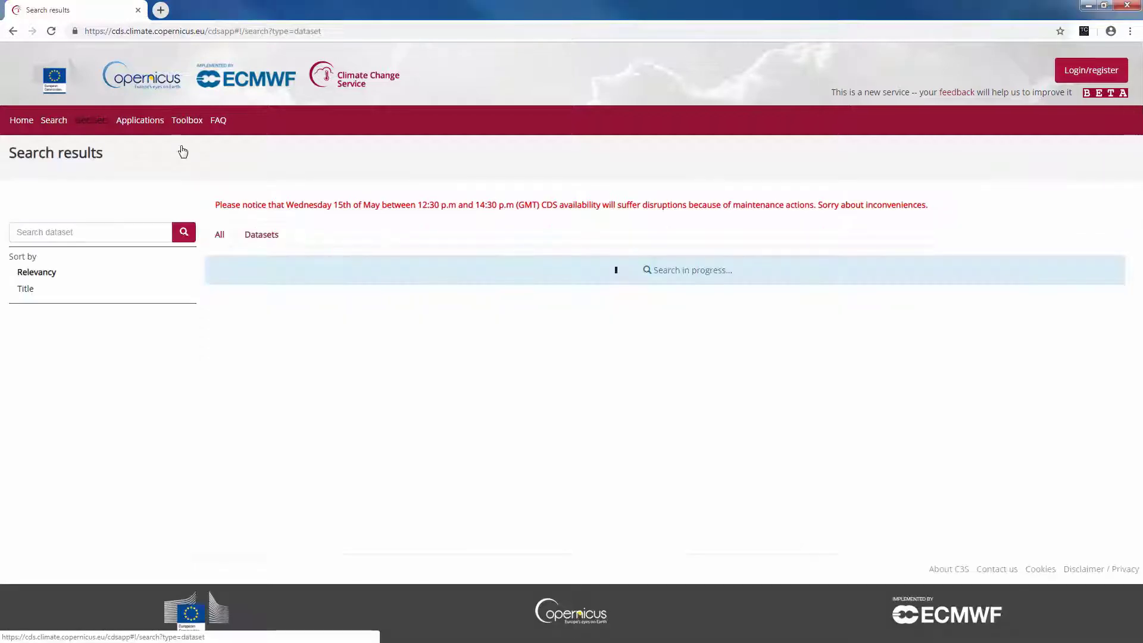
left_click(402, 270)
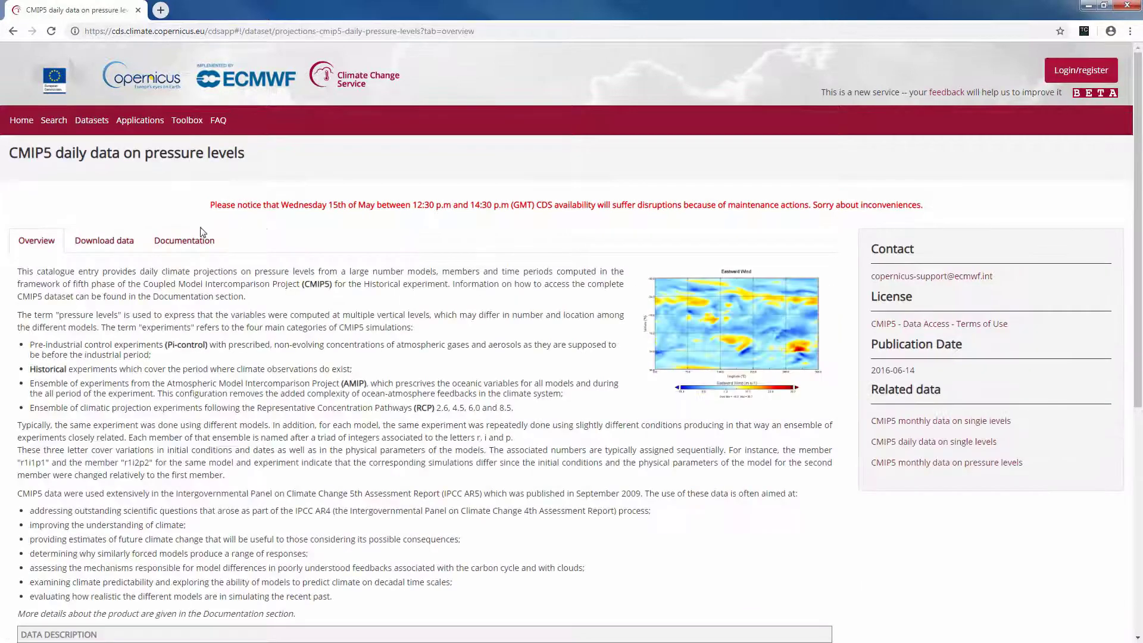
left_click(103, 240)
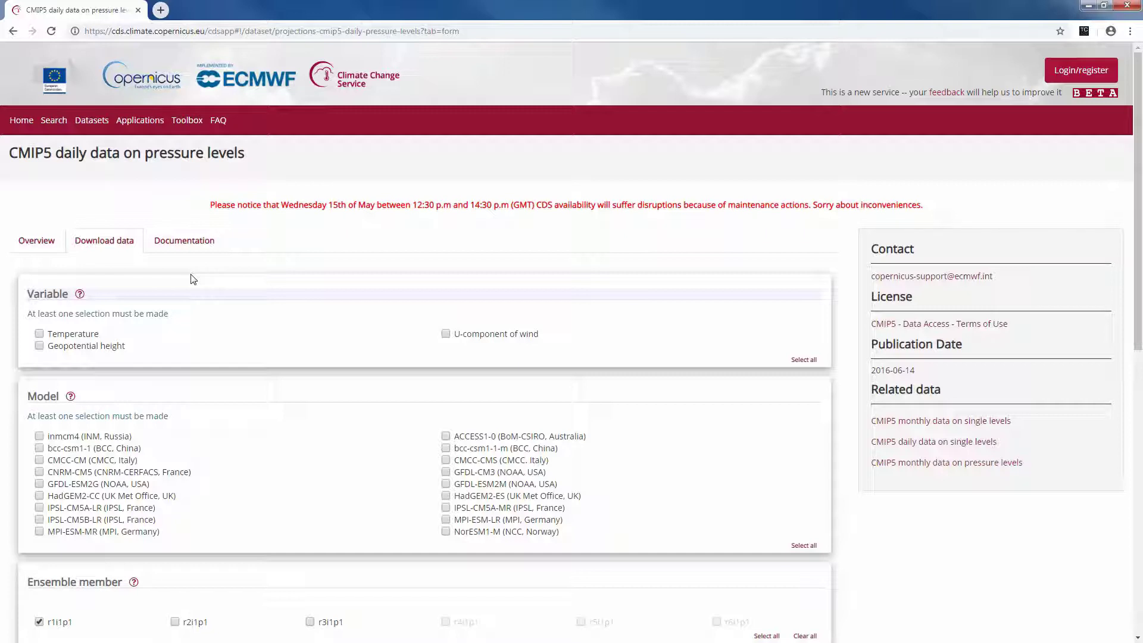
- Return from the CMIP5 download form to the CDS home page via Home
left_click(21, 120)
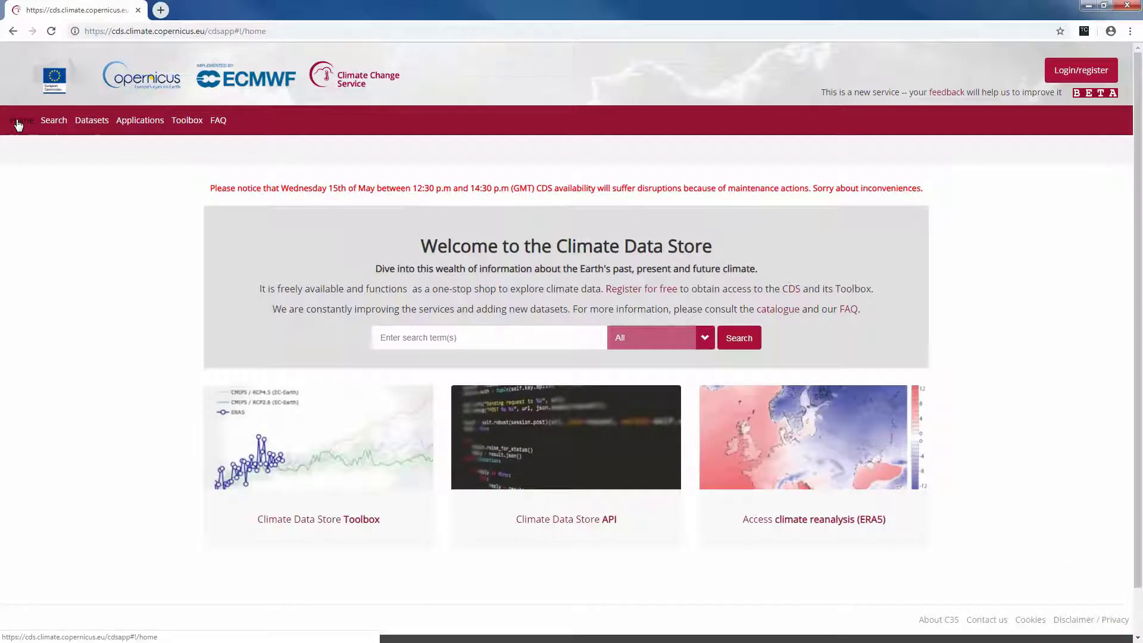